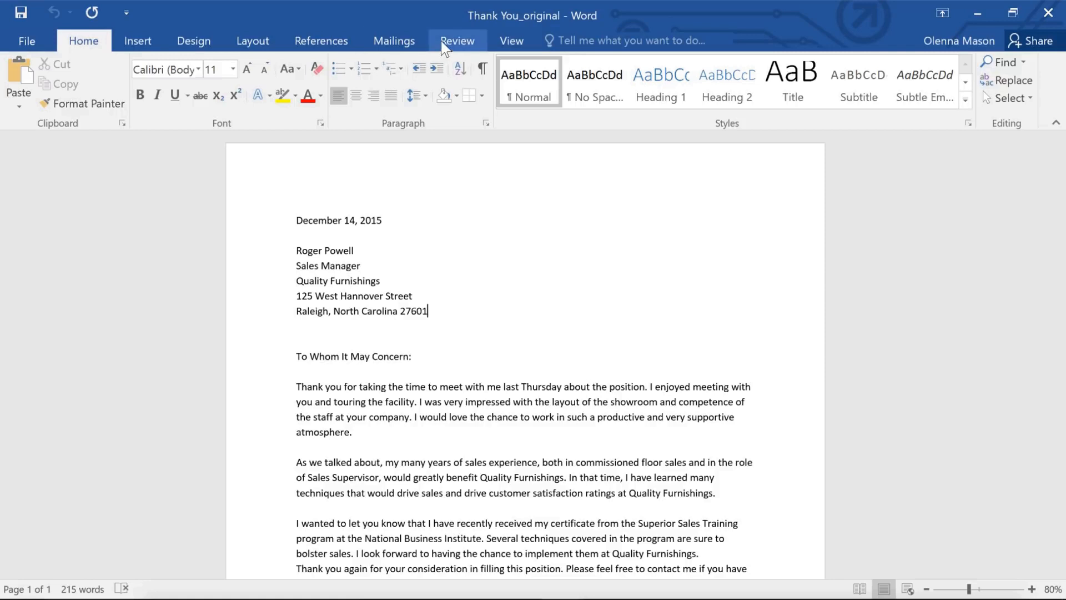
Turn on Track Changes and delete the word "very" before "supportive atmosphere" in the first paragraph
left_click(444, 43)
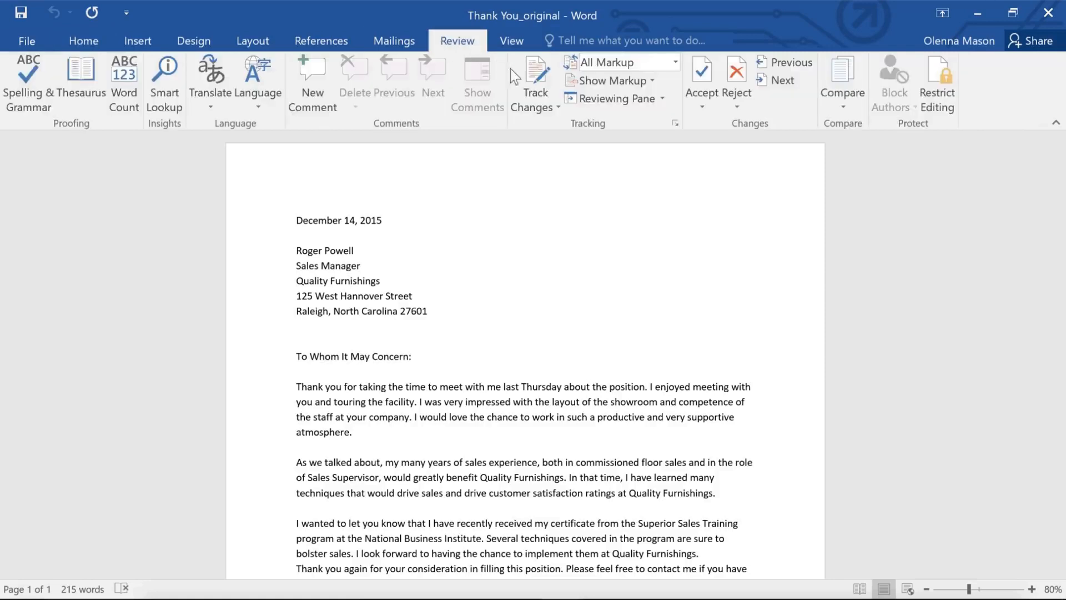
left_click(536, 83)
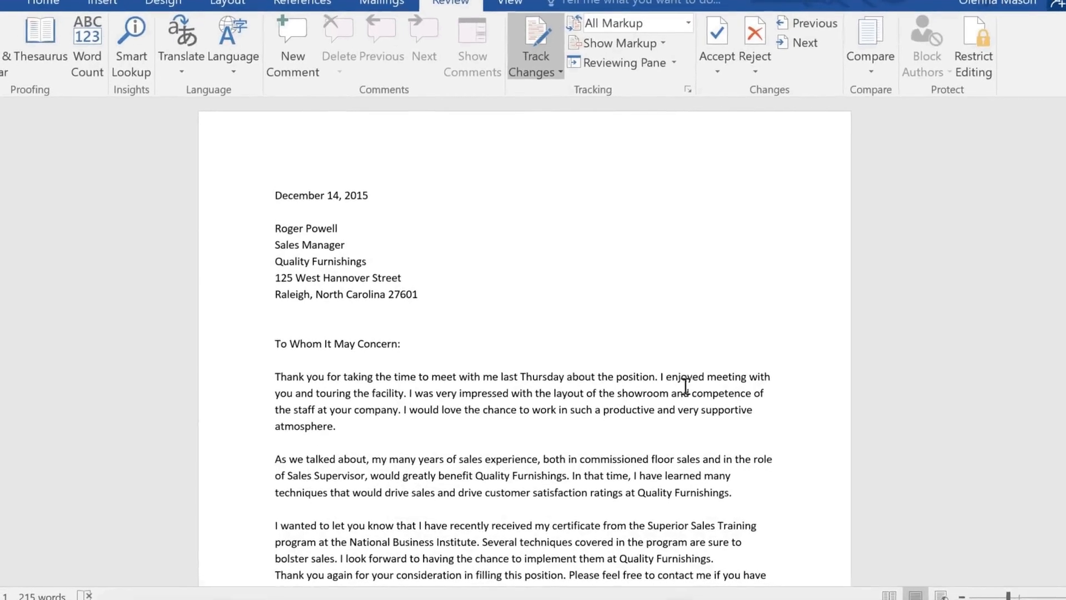
double_click(681, 409)
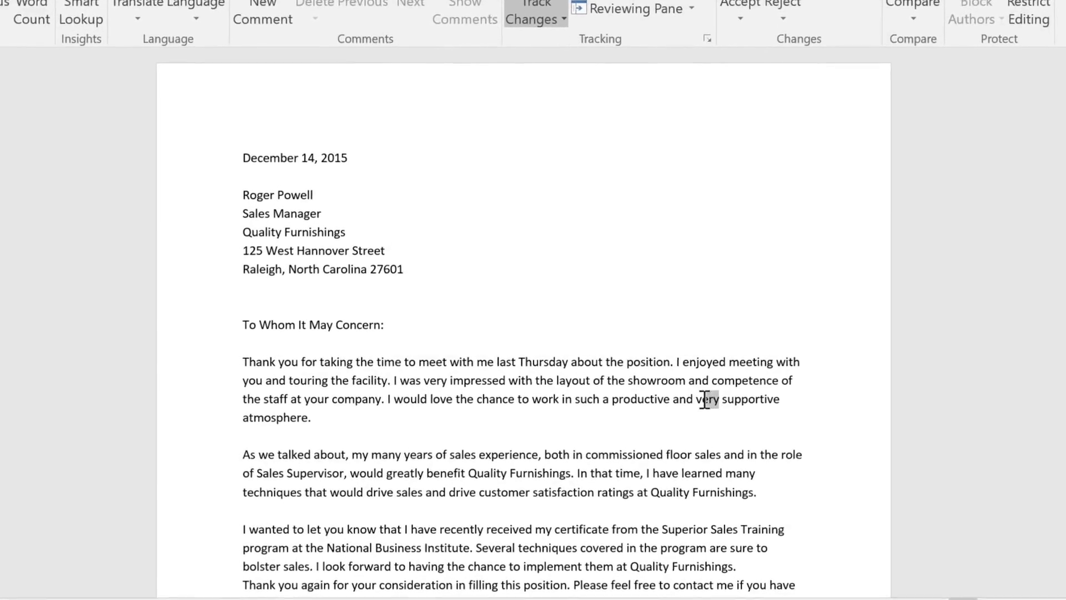
key("Delete")
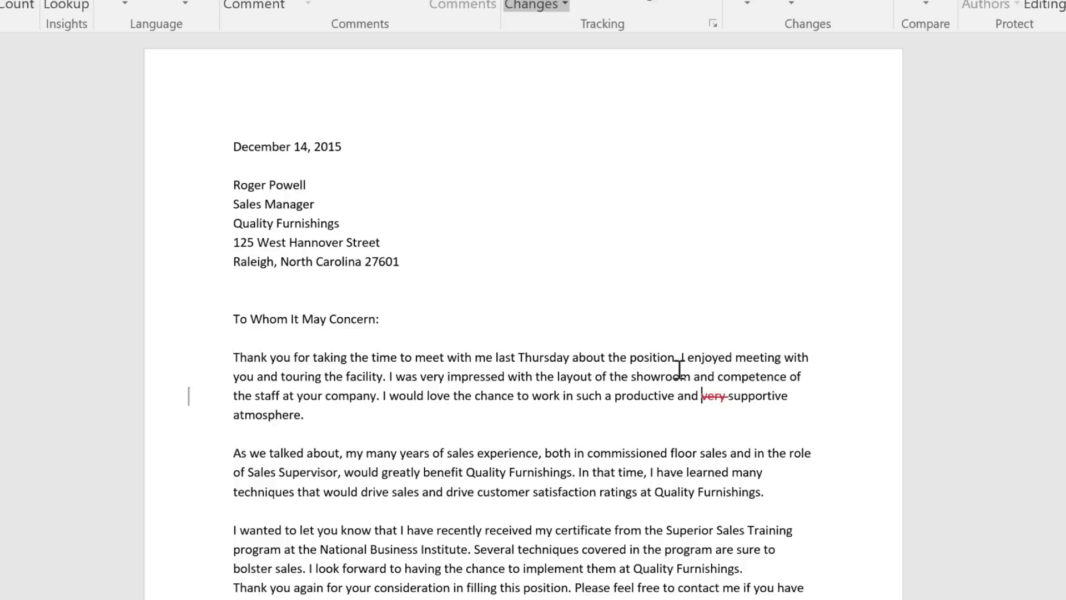
Insert "Sales Associate" before "position" in the first sentence of the letter's opening paragraph
left_click(629, 357)
type("Sales Associ")
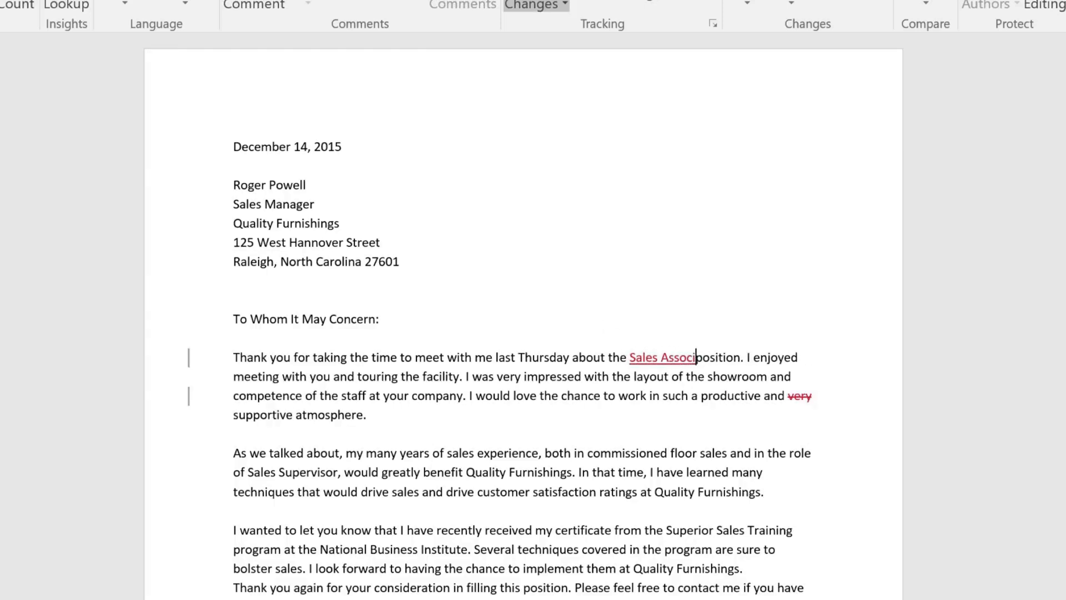
type("ate")
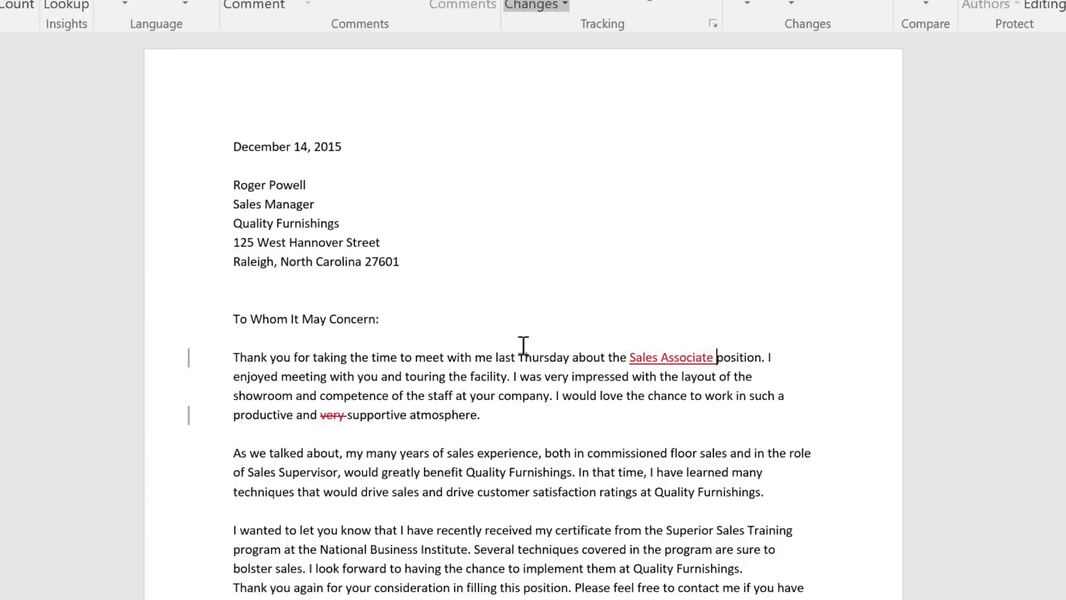
Add the comment "Address to hiring authority instead." to the salutation "To Whom It May Concern:"
left_click_drag(232, 317, 387, 331)
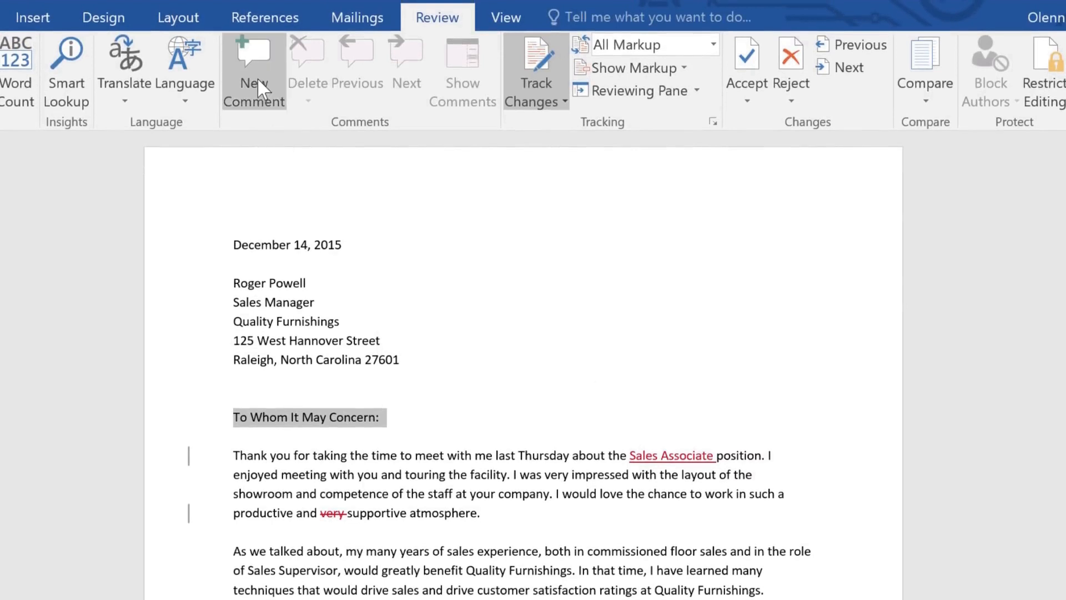
left_click(258, 77)
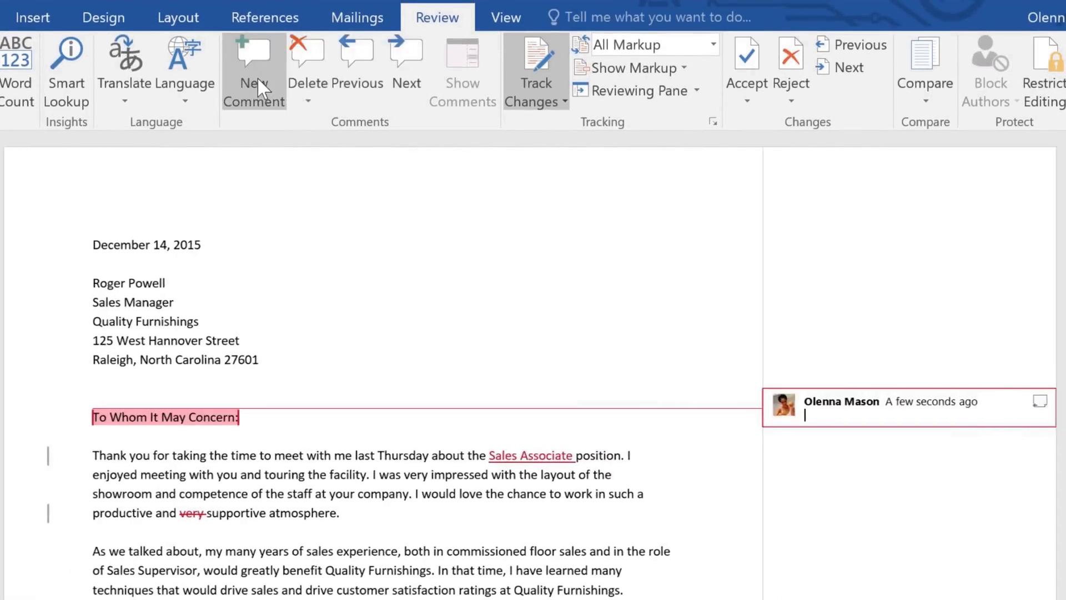
type("Ad")
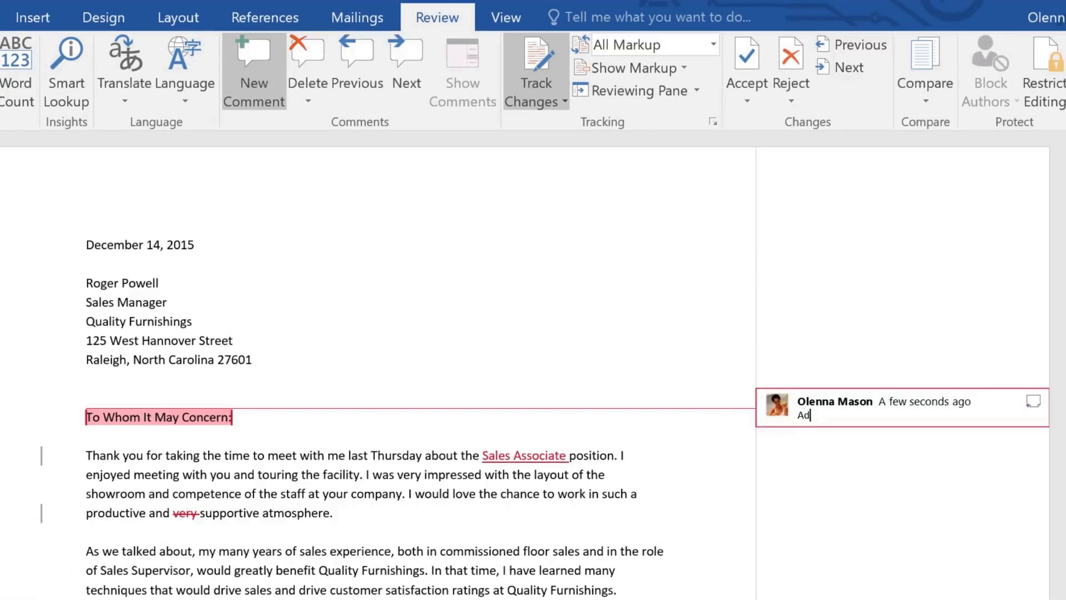
type("dress to hiring authority")
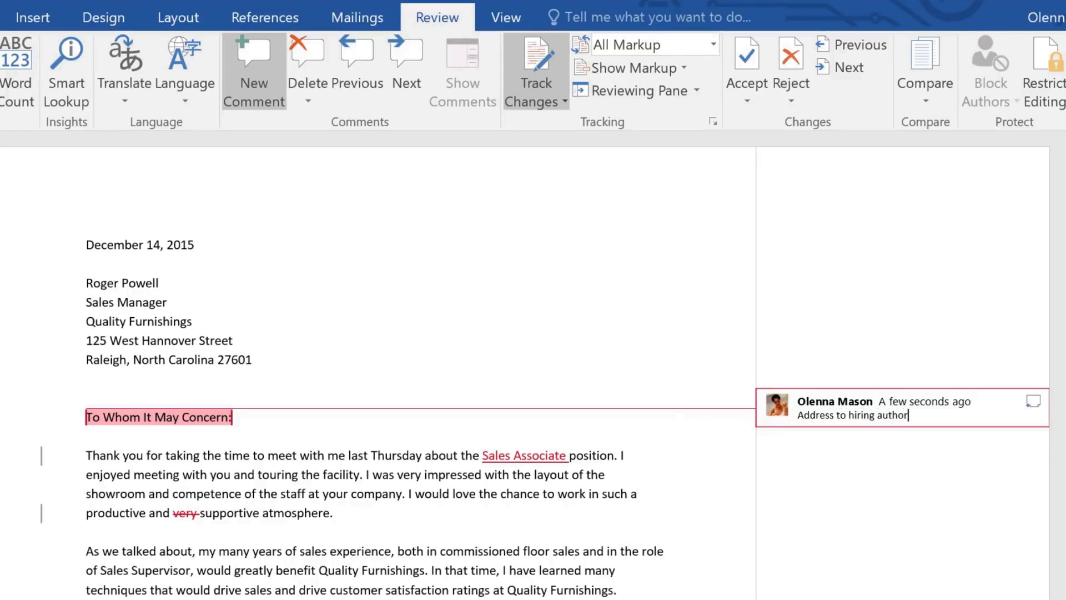
type(" instead.")
key("Escape")
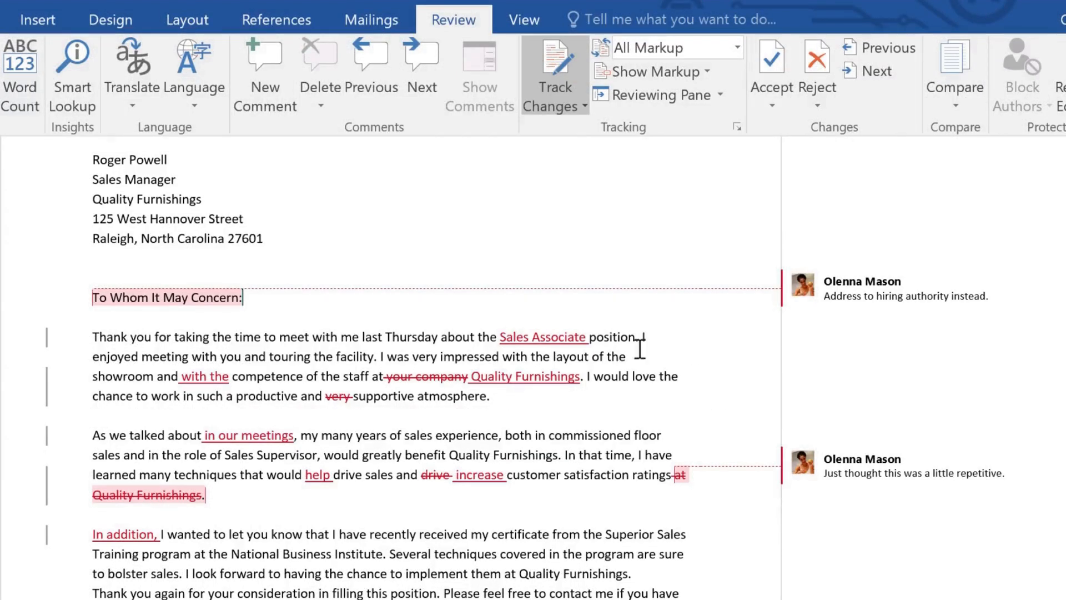
Accept only the tracked insertion "Sales Associate" in the first paragraph, without moving to the next change
left_click_drag(510, 337, 588, 338)
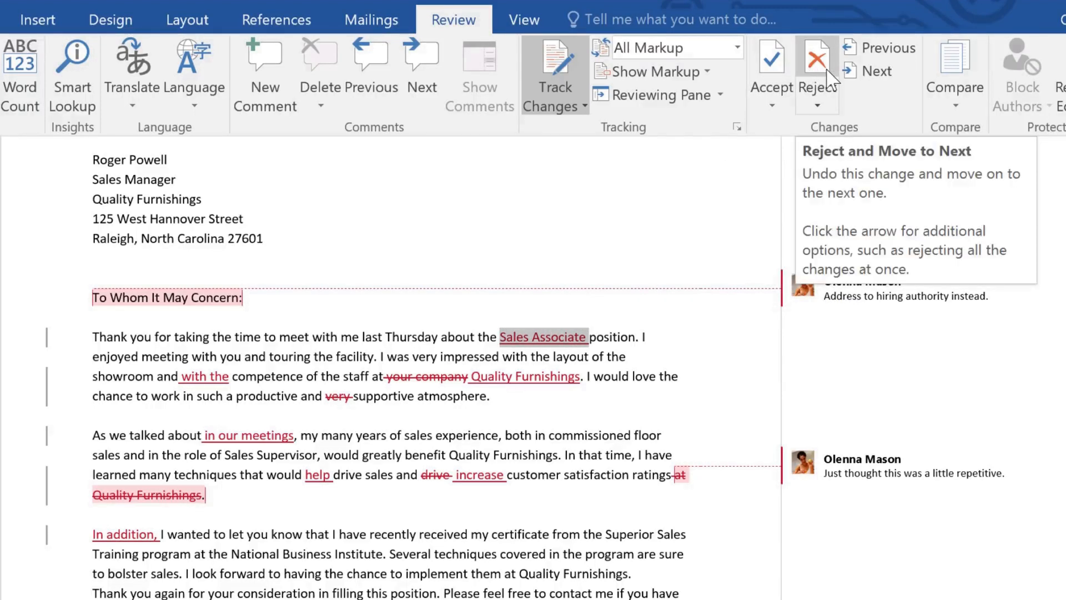
left_click(783, 106)
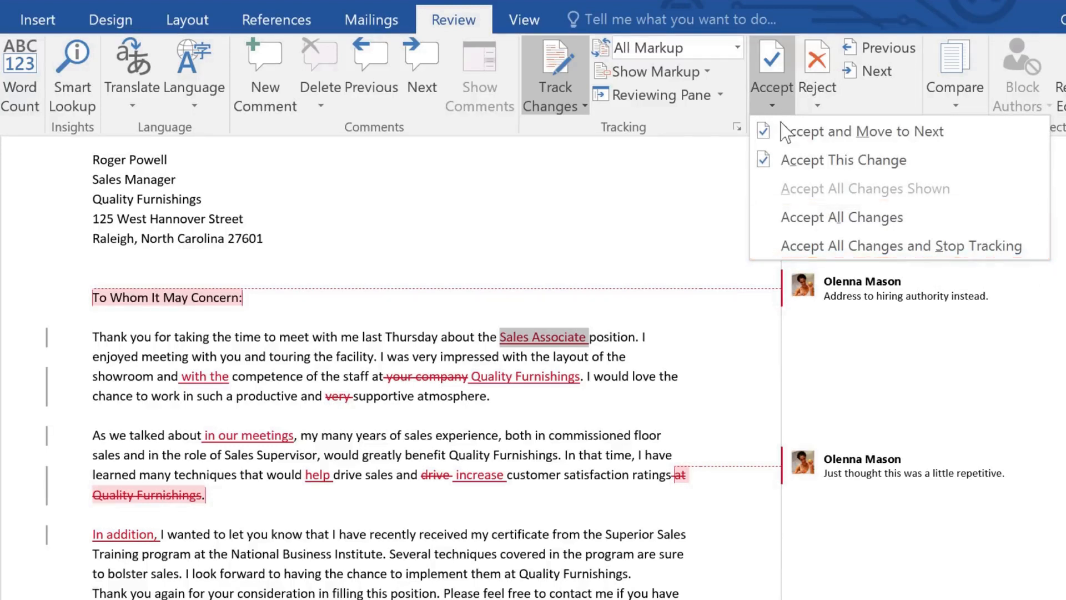
left_click(781, 162)
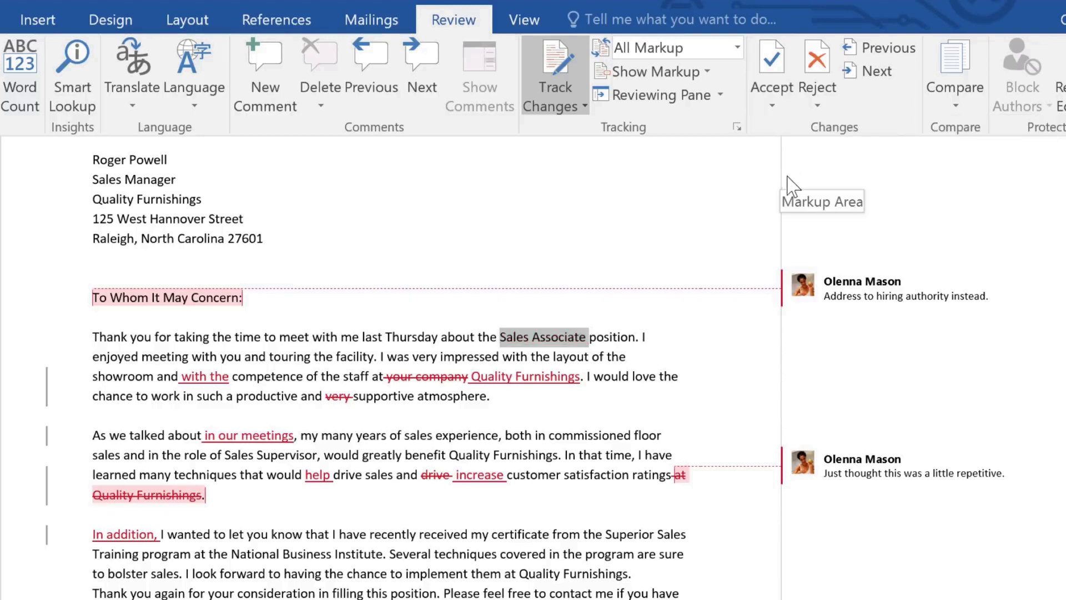
Delete all comments in the document
left_click(850, 289)
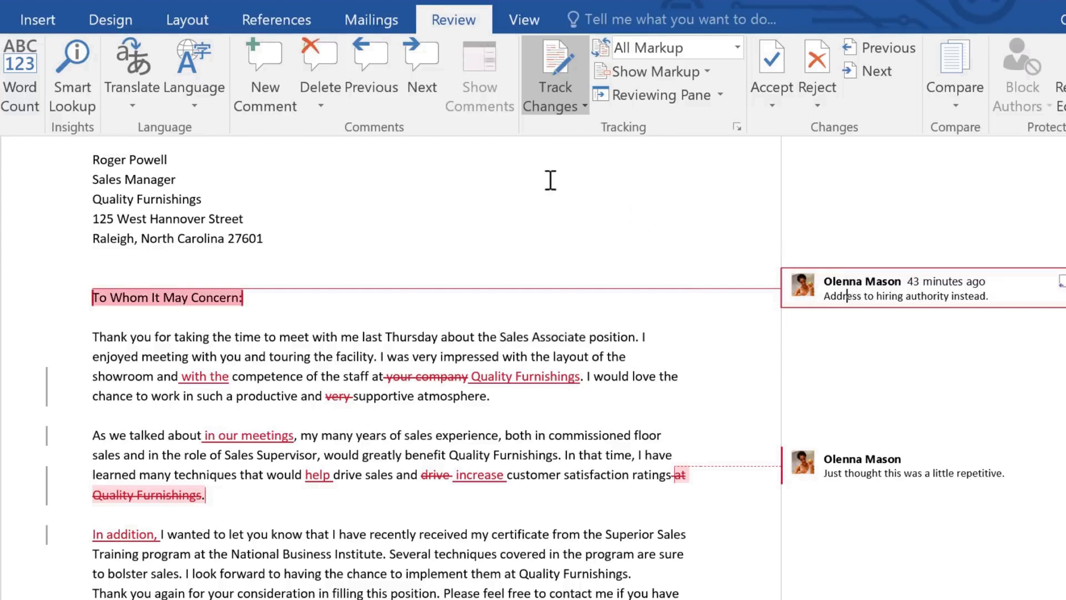
left_click(321, 105)
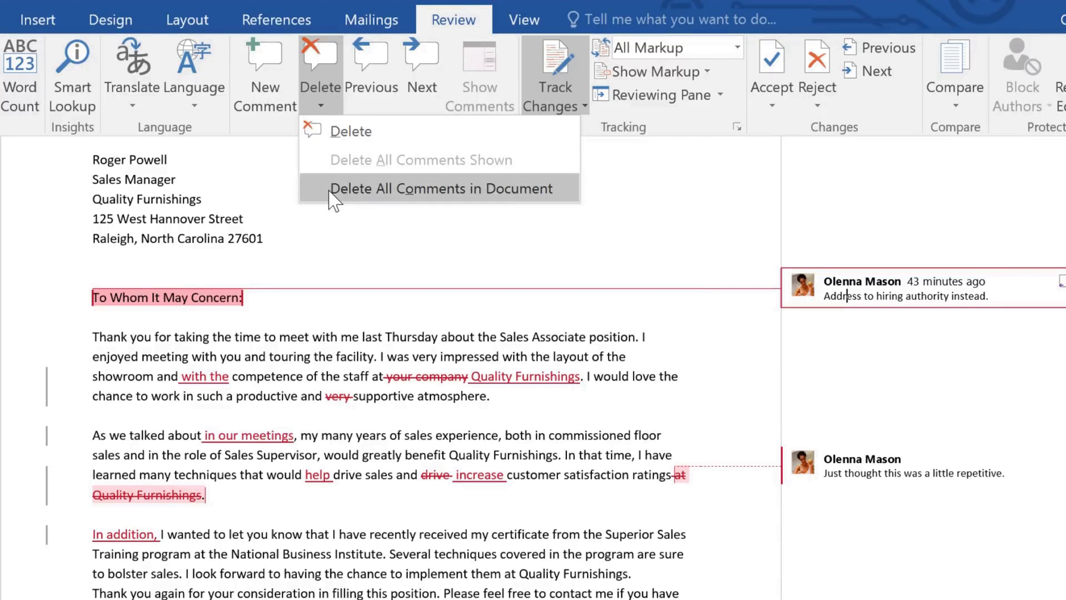
left_click(329, 189)
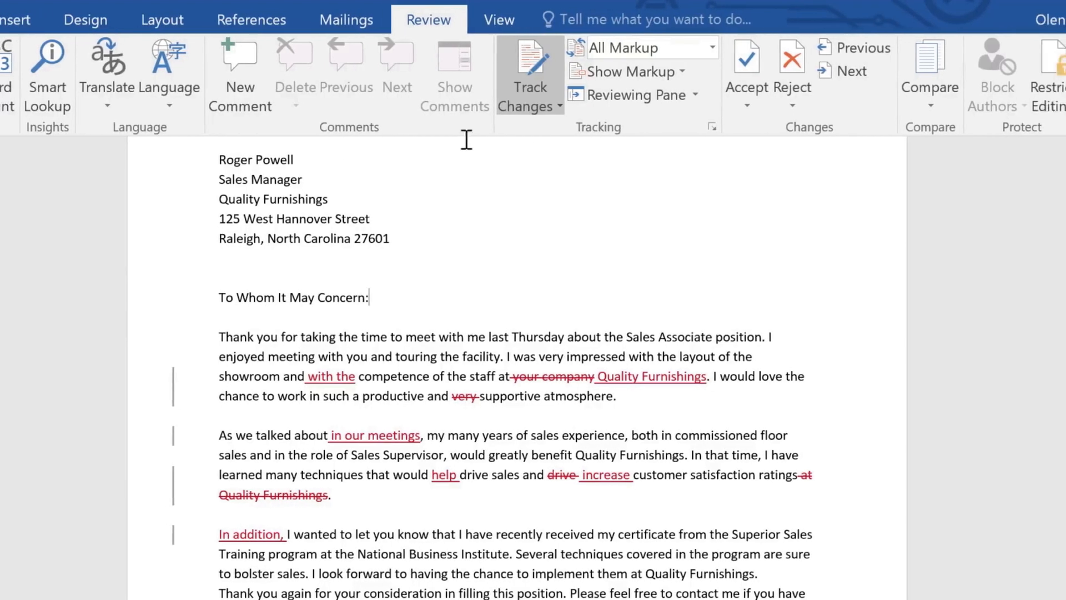
Set the tracked changes to show revisions in balloons and switch the markup view to No Markup
left_click(602, 73)
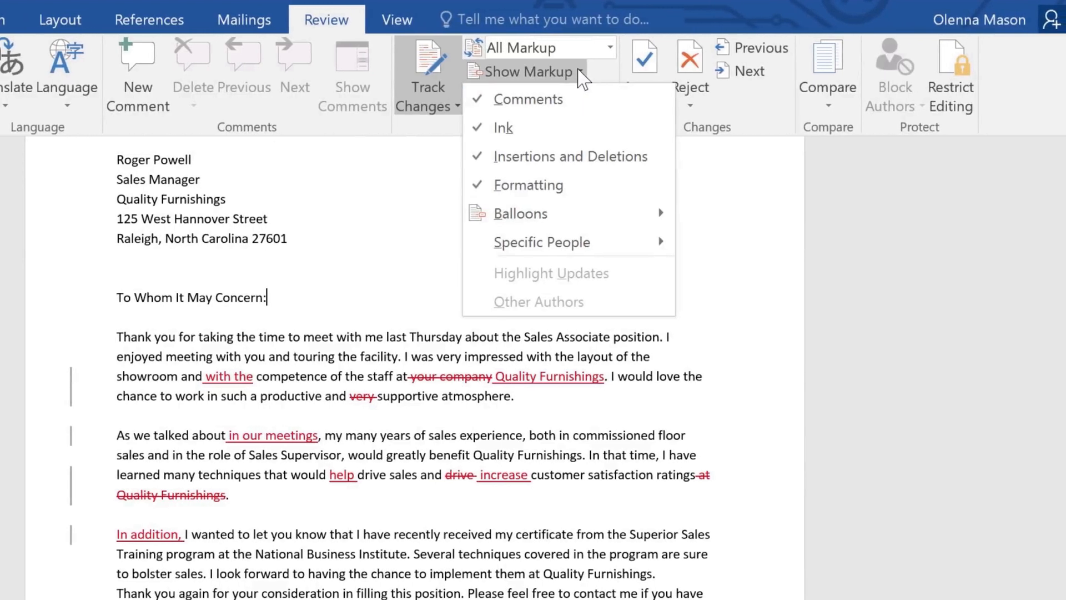
mouse_move(622, 211)
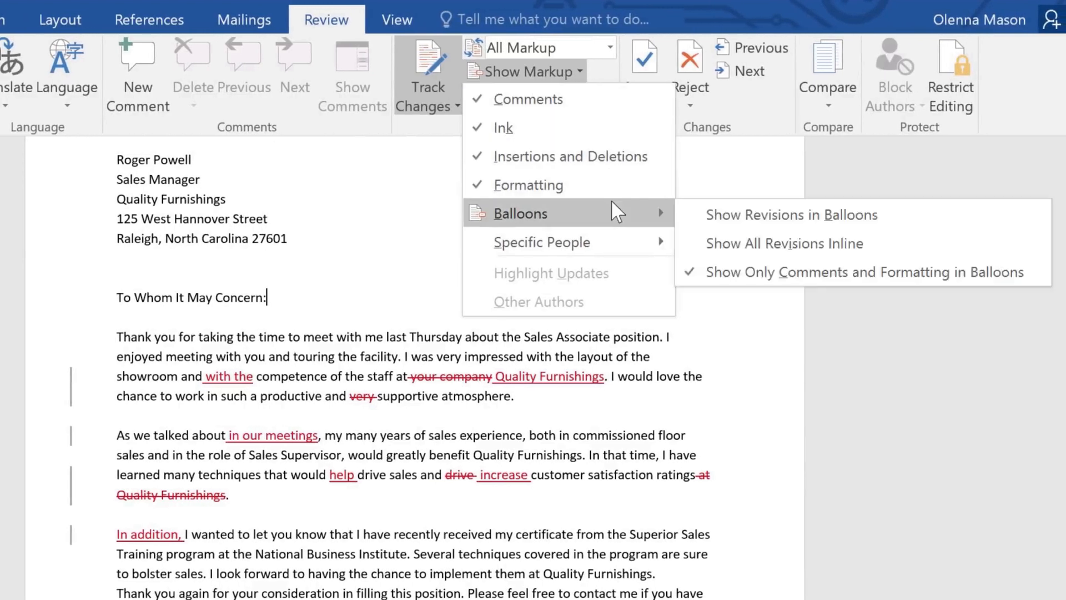
left_click(701, 215)
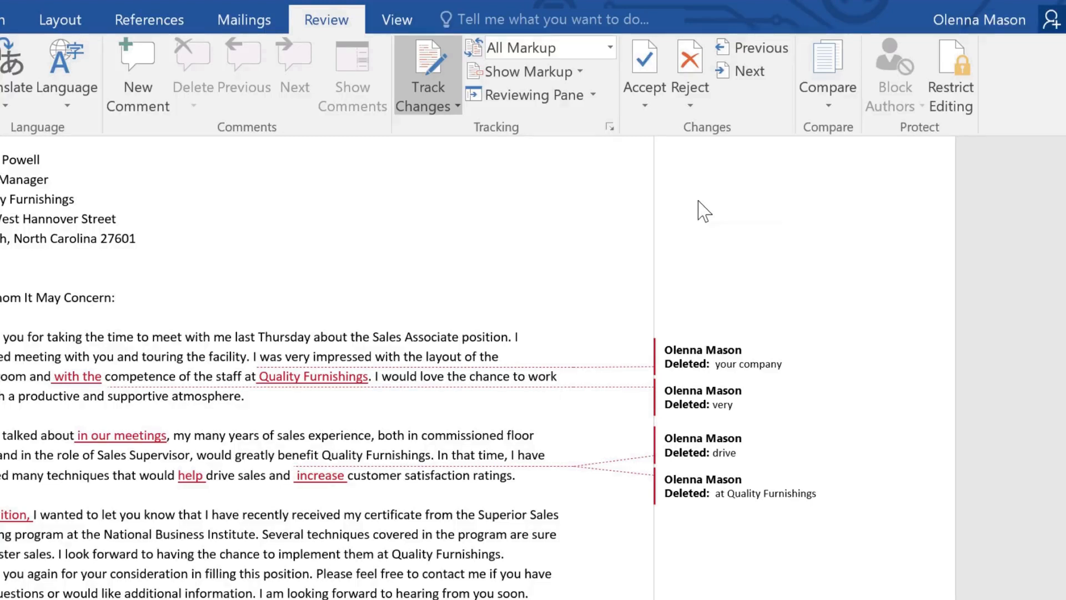
left_click(611, 47)
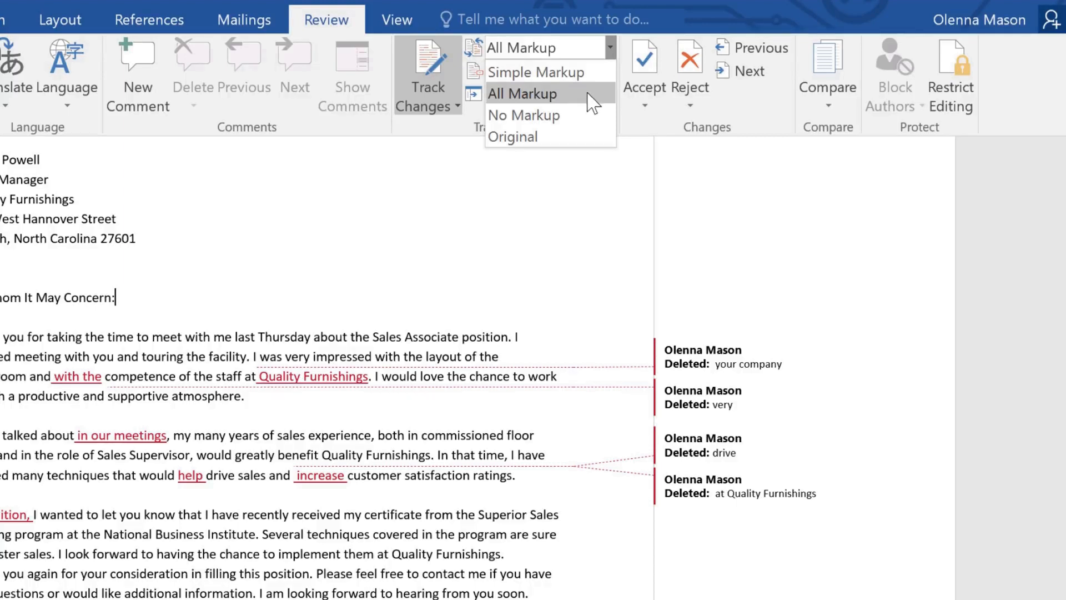
left_click(572, 116)
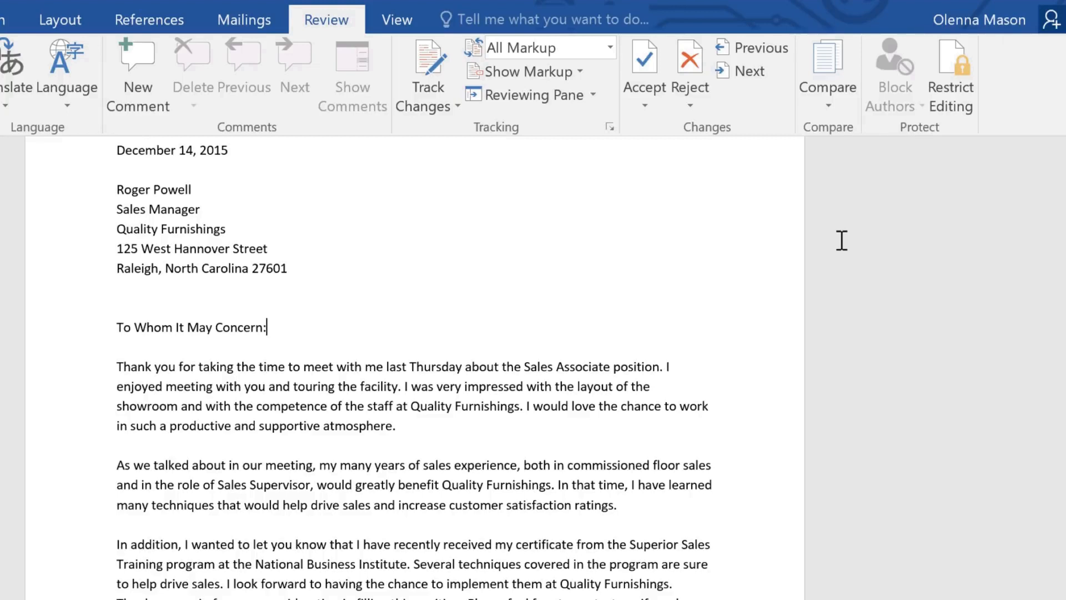
Start a comparison of two document versions with "Thank You Letter - original.docx" as the original document
left_click(841, 107)
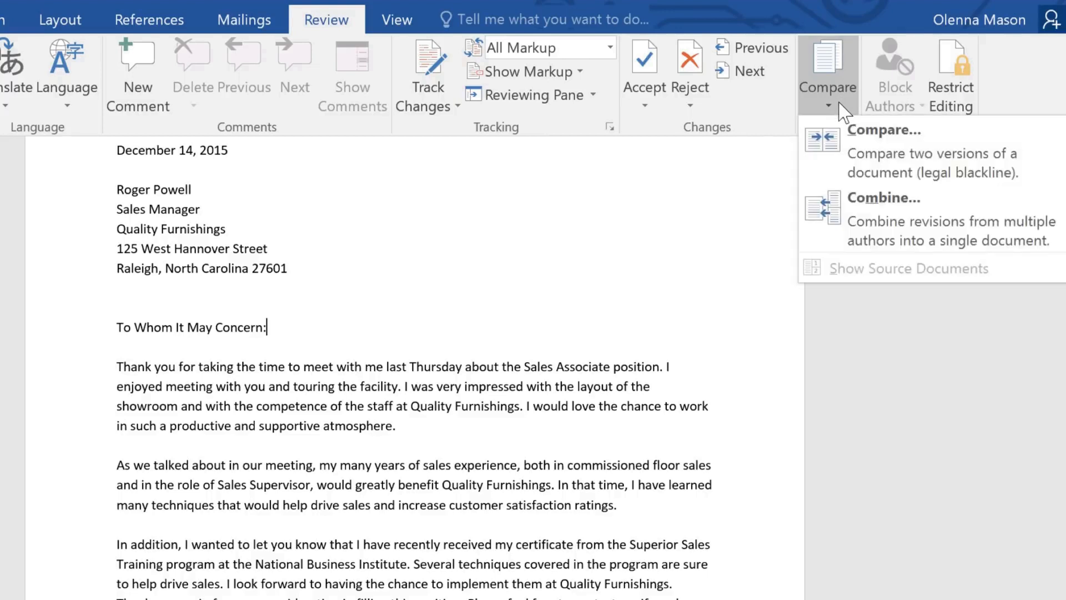
left_click(842, 163)
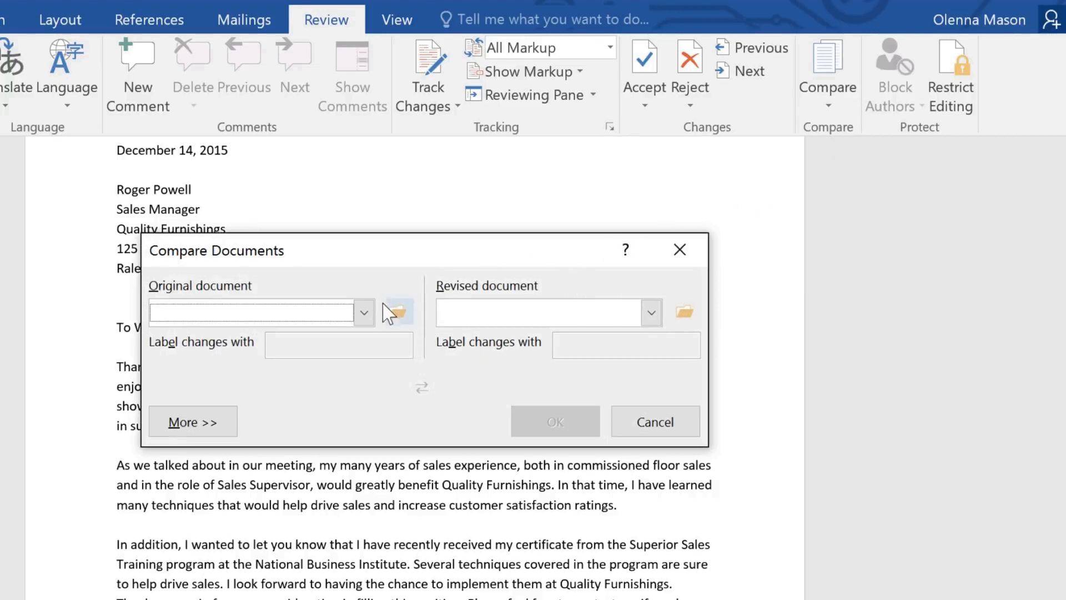
left_click(364, 312)
left_click_drag(368, 360, 370, 408)
left_click(294, 370)
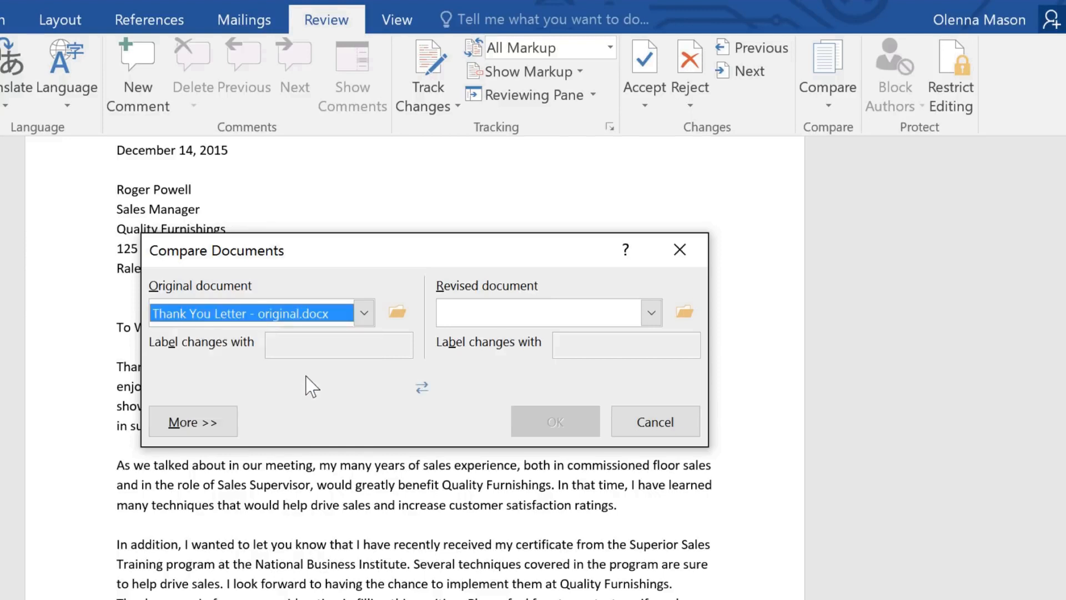
Choose "Thank You_revised" as the revised document and run the comparison
left_click(650, 313)
left_click_drag(650, 342, 651, 395)
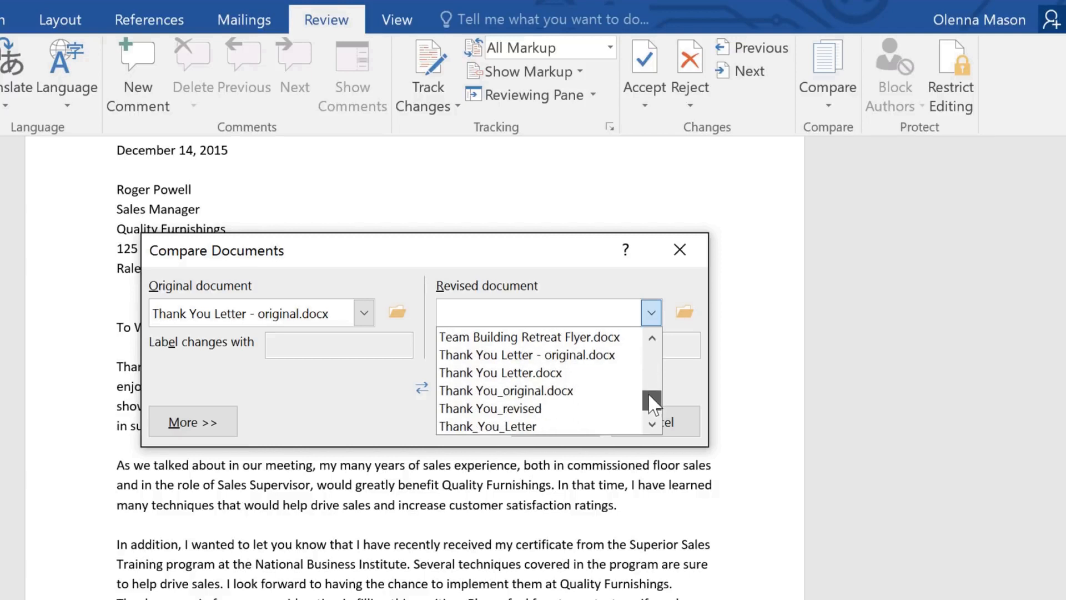
left_click(544, 409)
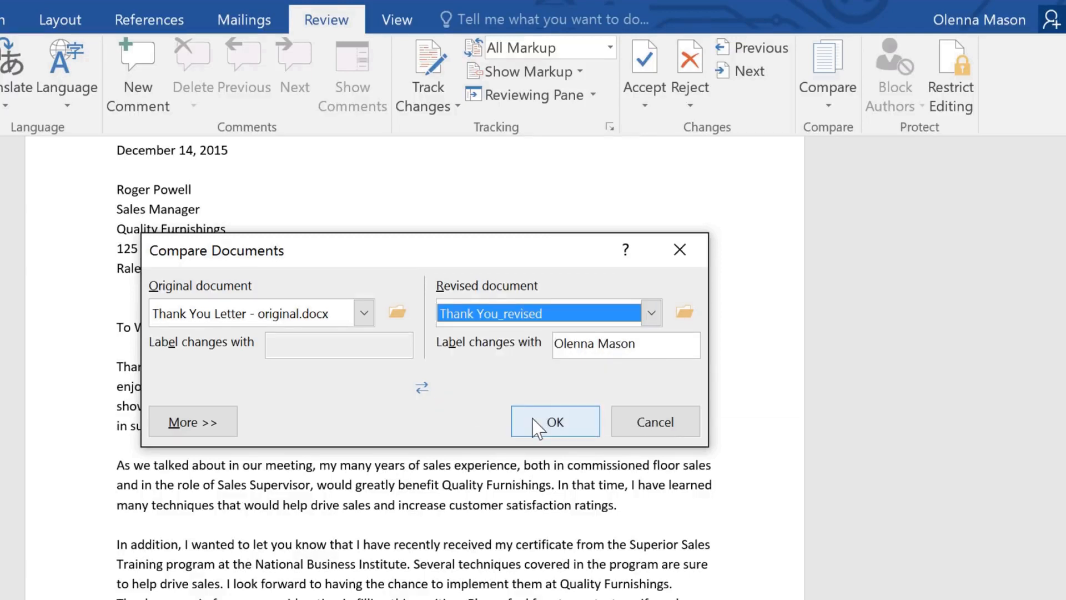
left_click(536, 428)
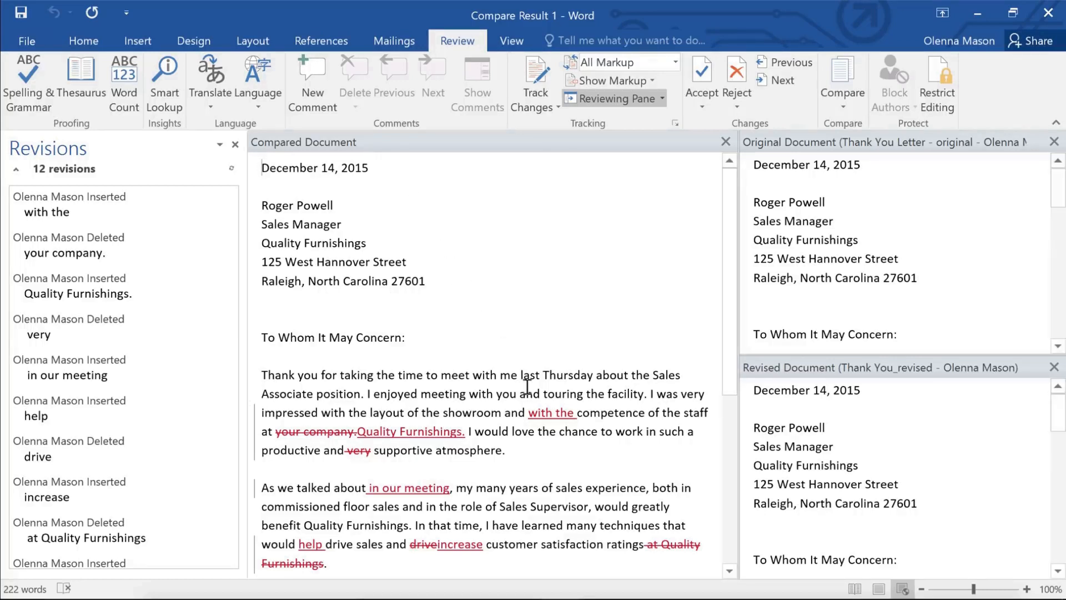
Accept the insertion "with the" in the first paragraph of the compared document and move to the next change
left_click_drag(528, 413, 577, 413)
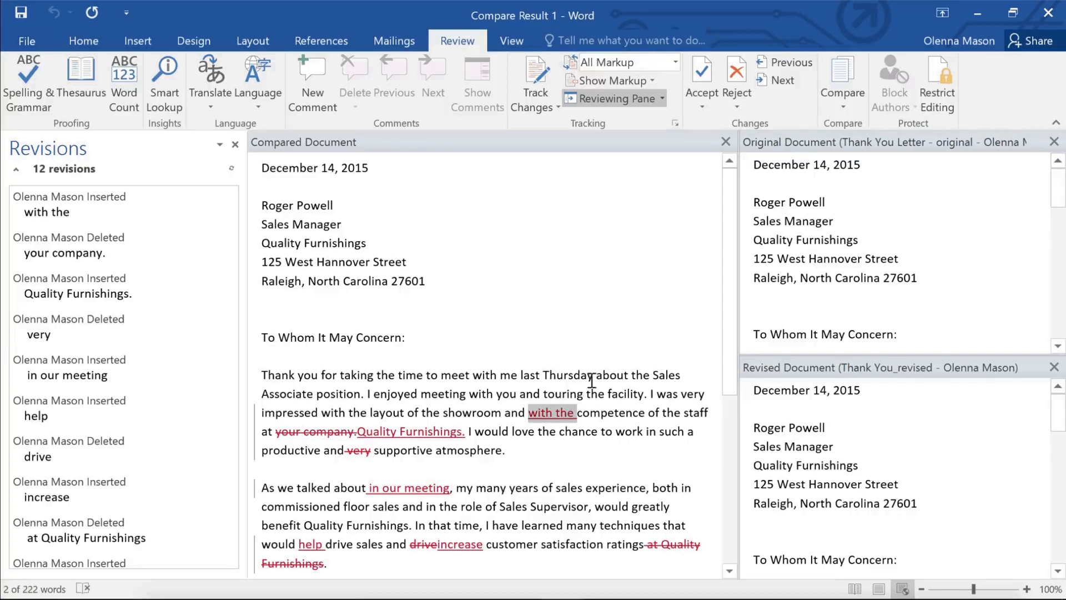
left_click(701, 78)
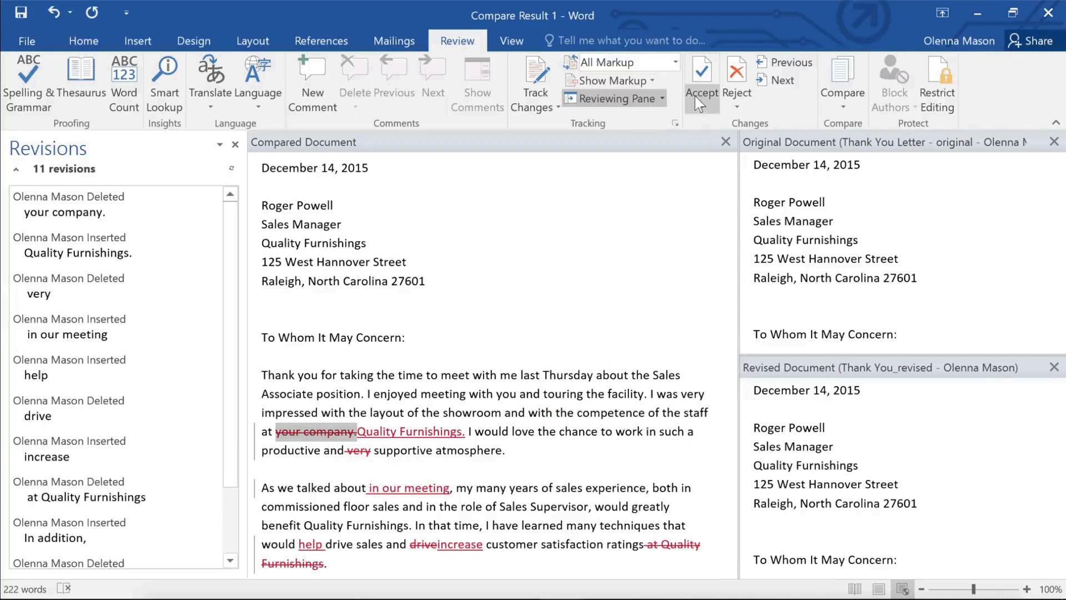